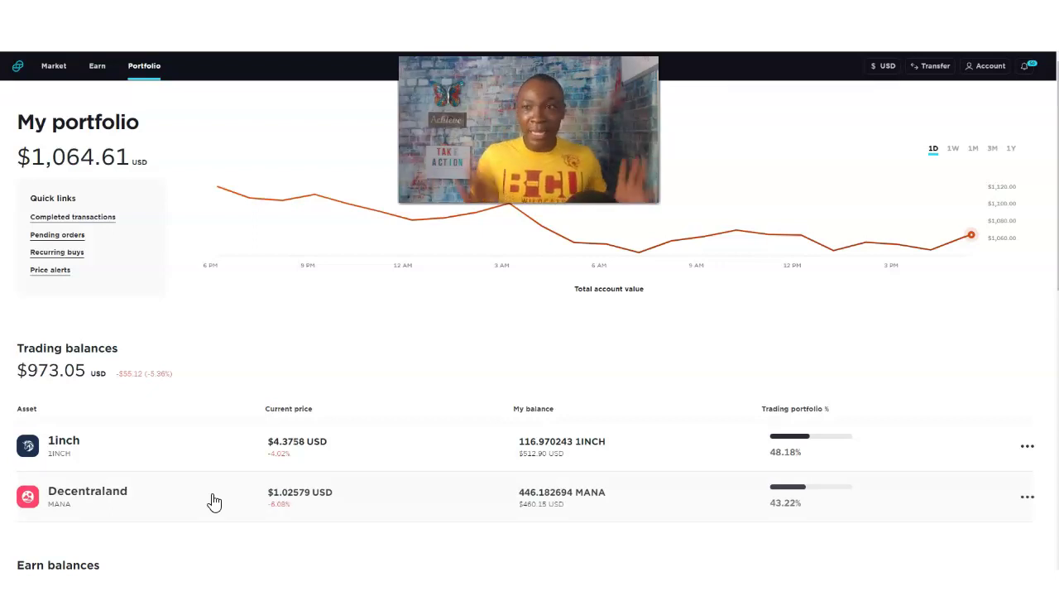
Step: Take the 1inch balance from the portfolio's trading balances and enter 512.90 for 1 INCH on Day 3 in the challenge spreadsheet
left_click(72, 547)
scroll(107, 407, "down", 1)
left_click_drag(12, 311, 91, 315)
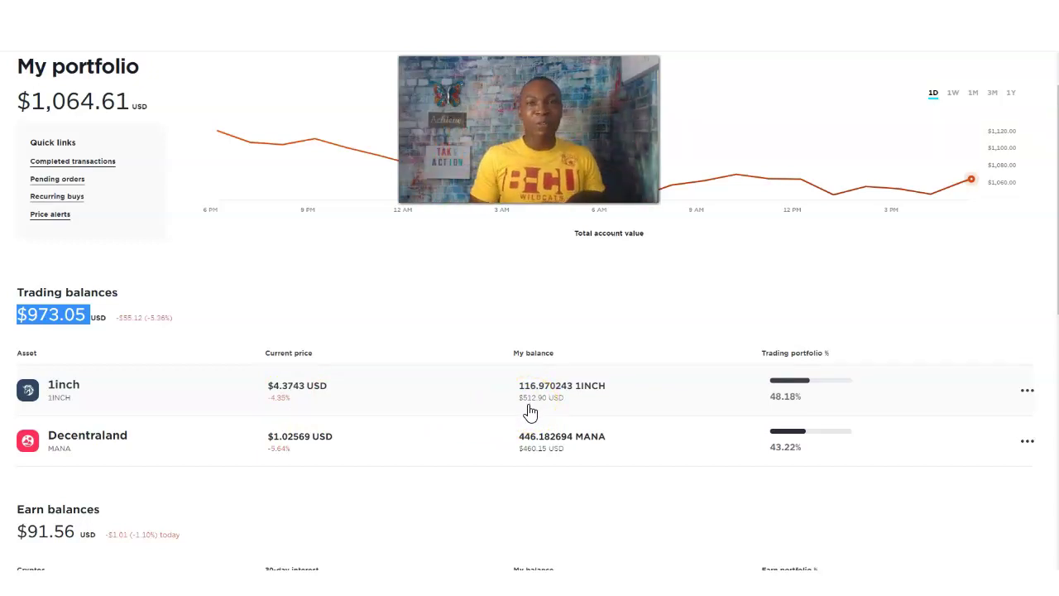
left_click(516, 392)
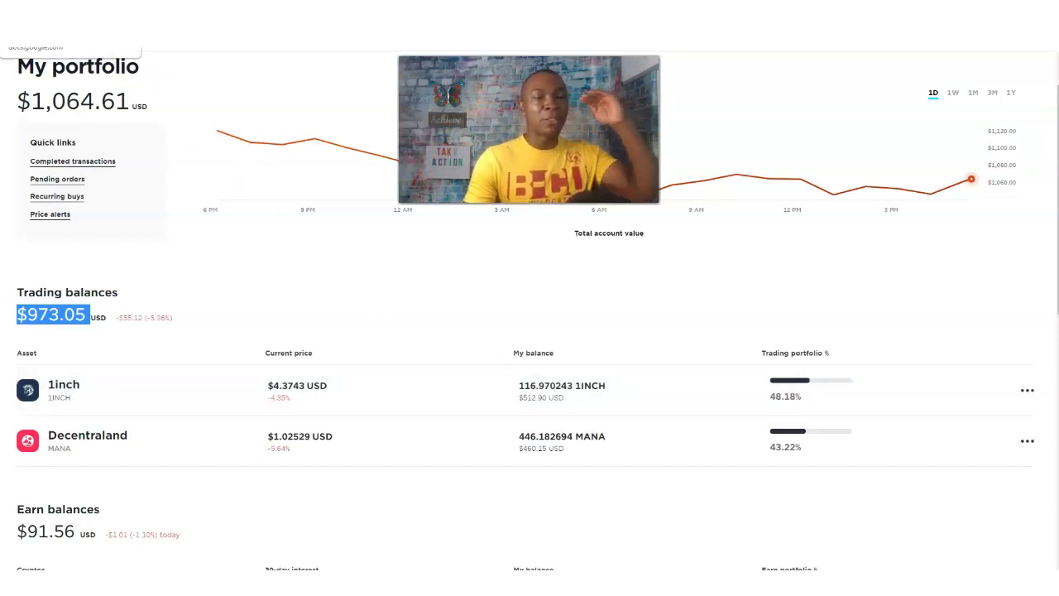
key("ctrl+Tab")
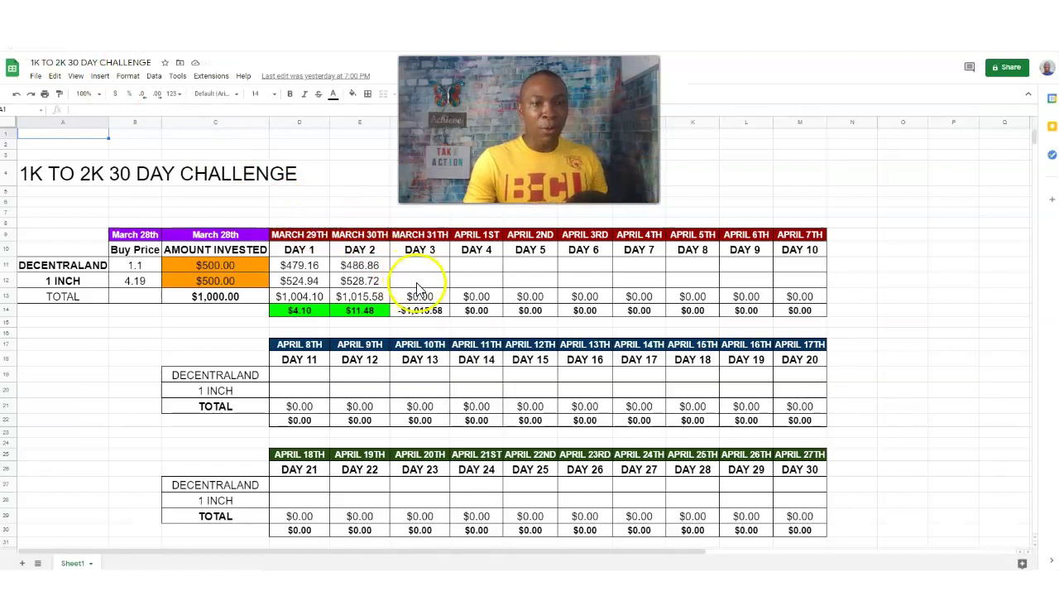
key("ctrl+shift+Tab")
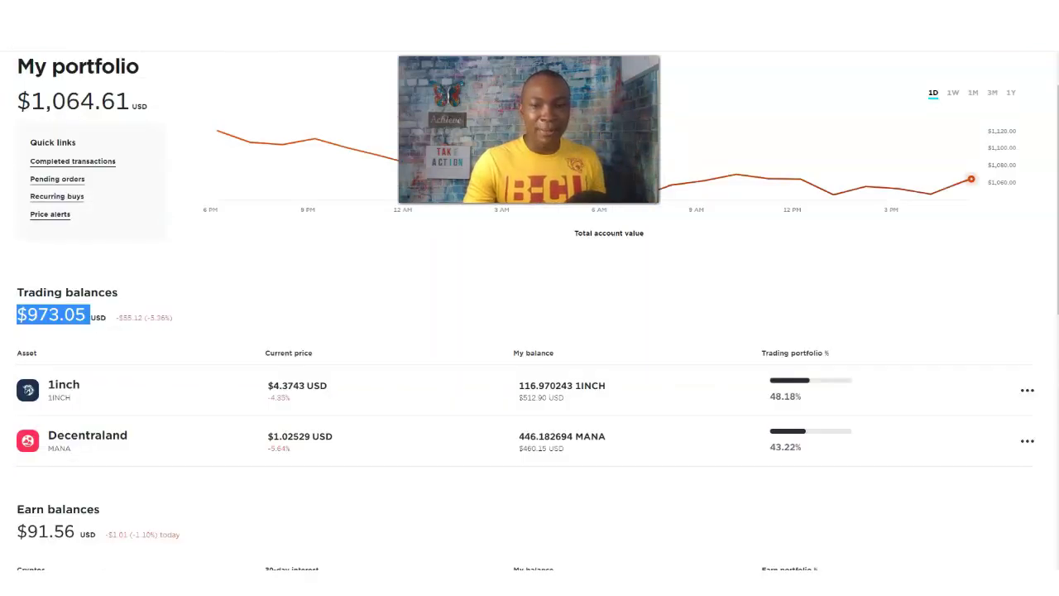
key("ctrl+Tab")
type("512.90")
left_click(399, 270)
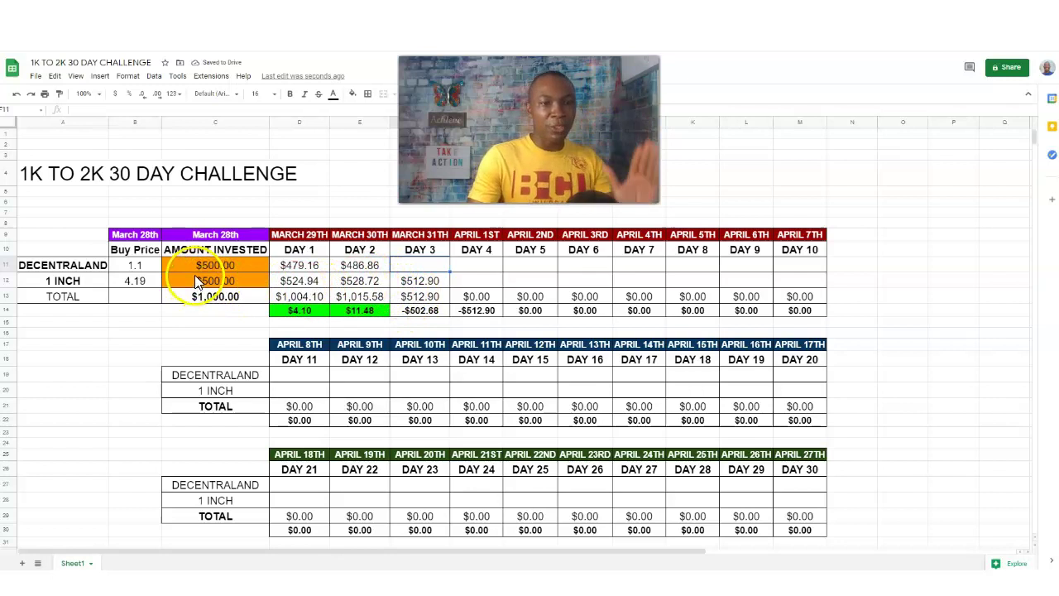
Step: Add the heading Sunday in the cell above March 28th over Amount Invested, and apply the purple date header's format to it
left_click(215, 226)
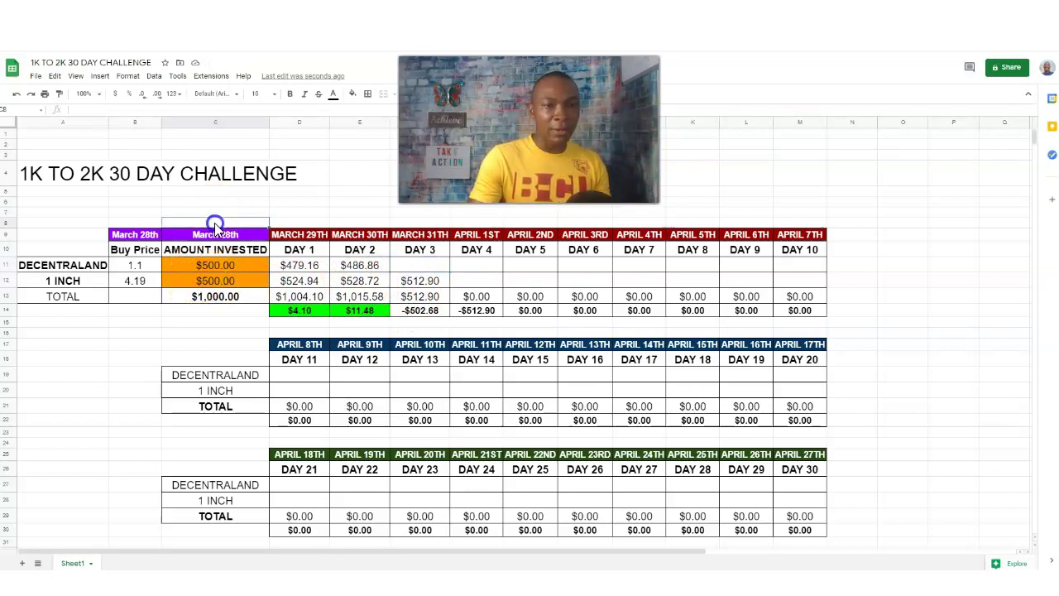
type("Sunday")
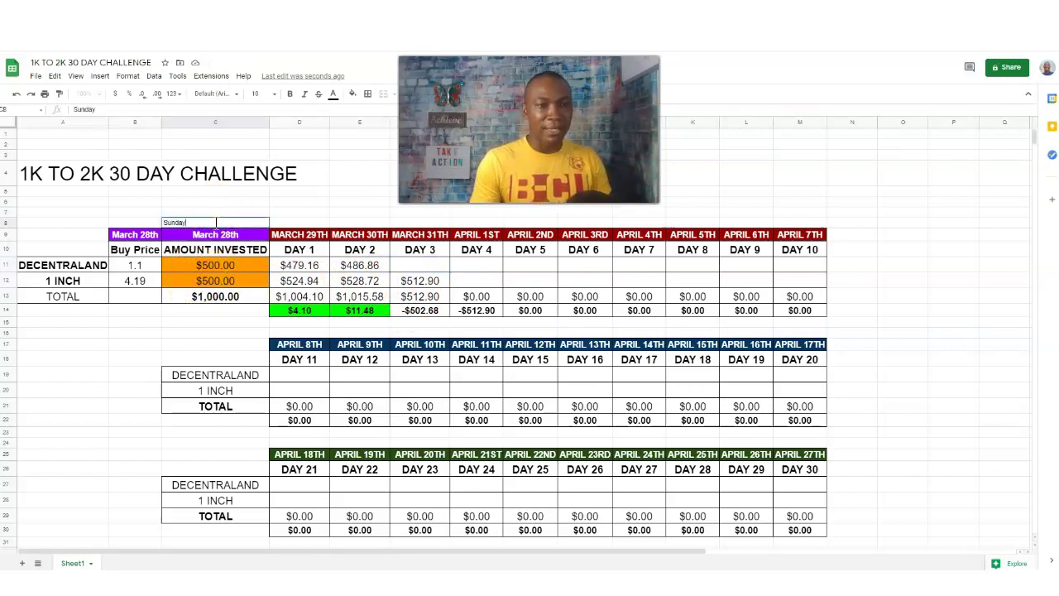
key("Return")
left_click(60, 93)
left_click(249, 224)
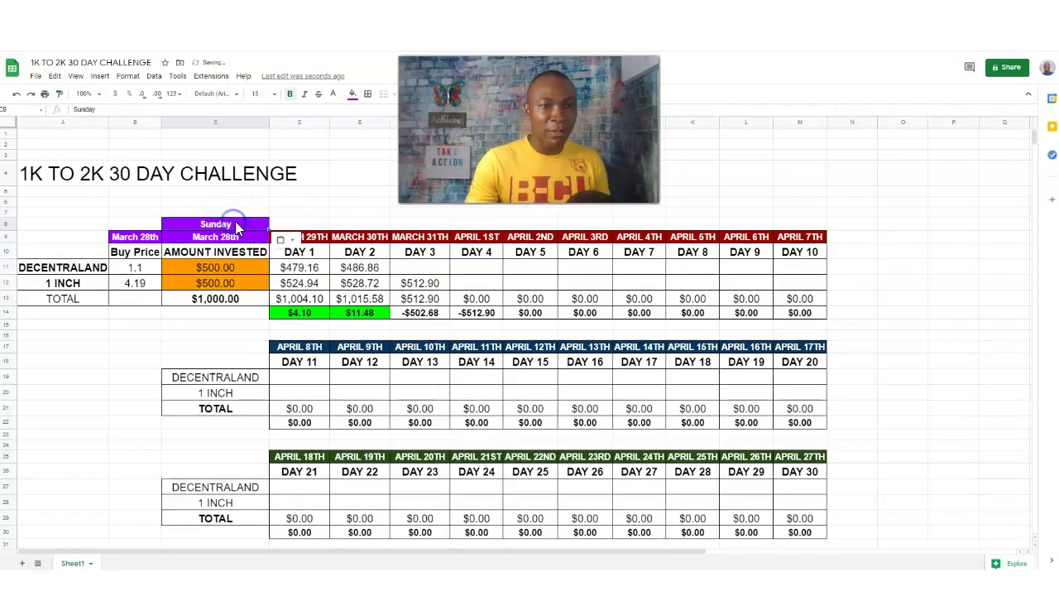
left_click(340, 193)
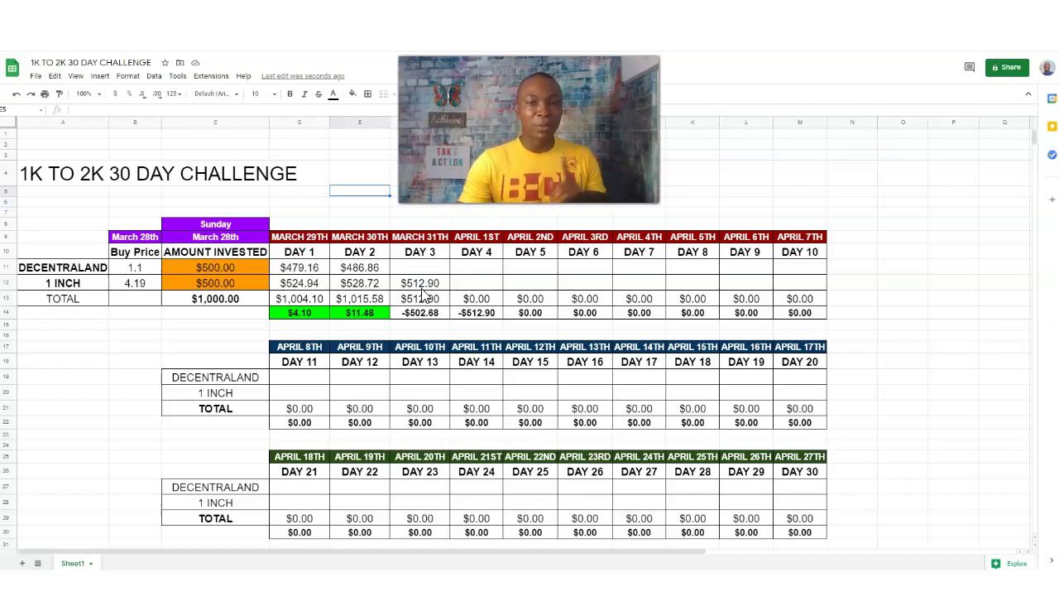
Step: Check the Decentraland balance in the crypto portfolio and enter 460.15 for Decentraland on Day 3 in the spreadsheet
left_click(298, 4)
scroll(100, 367, "down", 3)
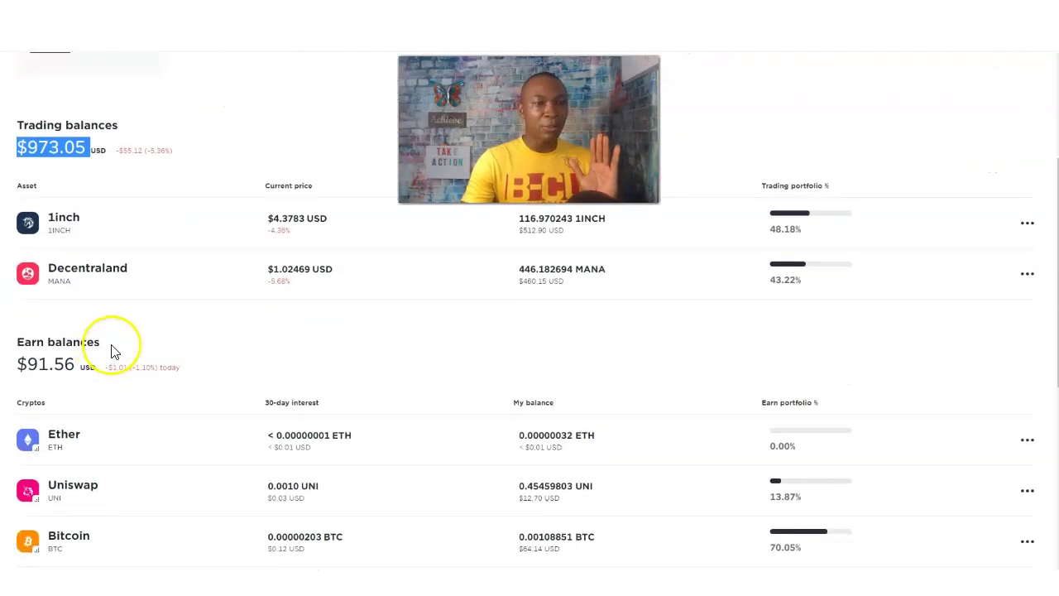
scroll(111, 350, "up", 1)
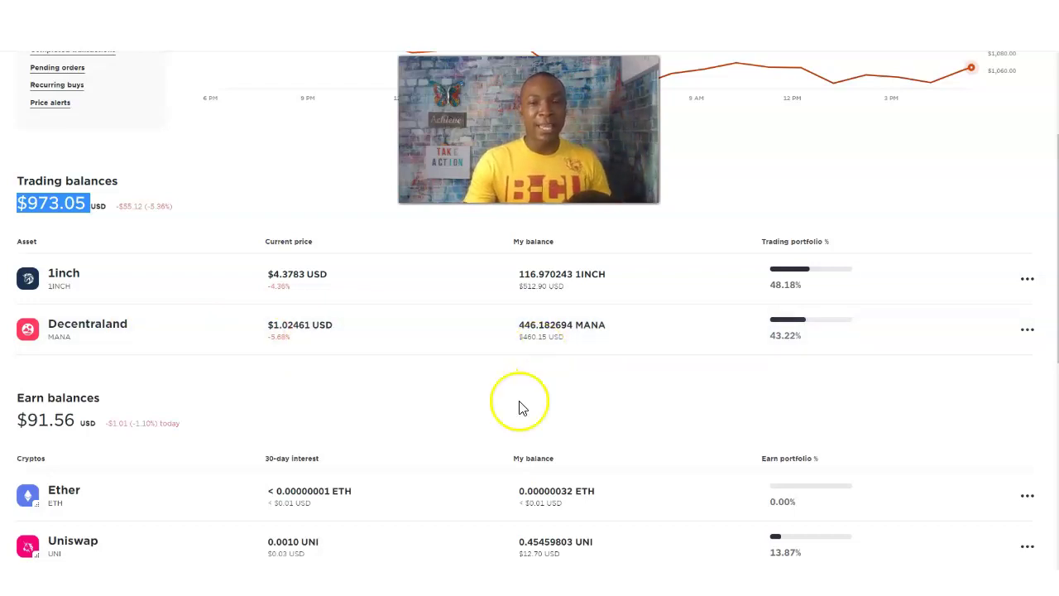
key("ctrl+Tab")
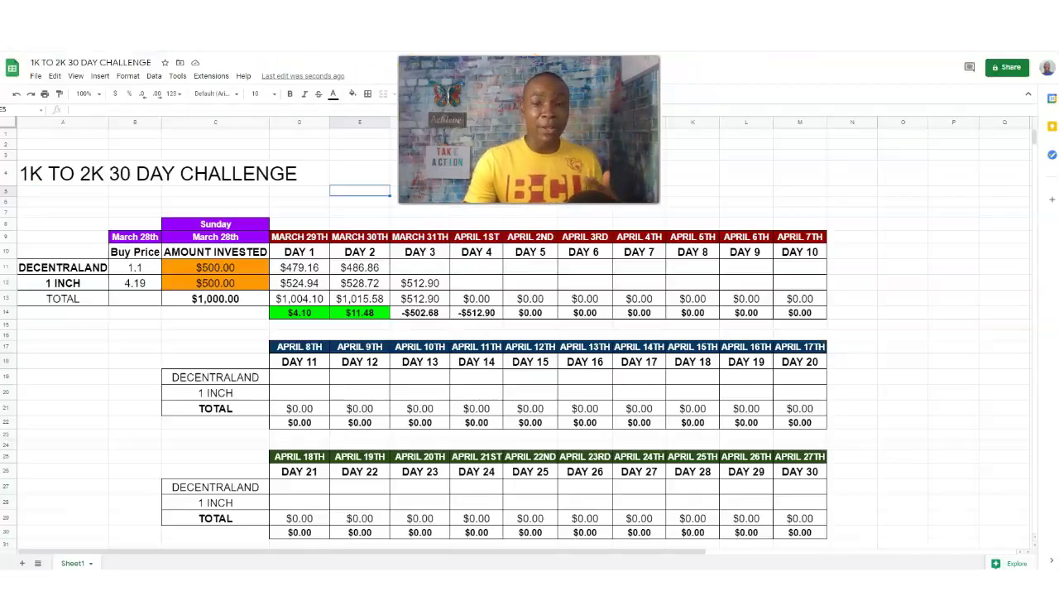
left_click(412, 267)
type("46")
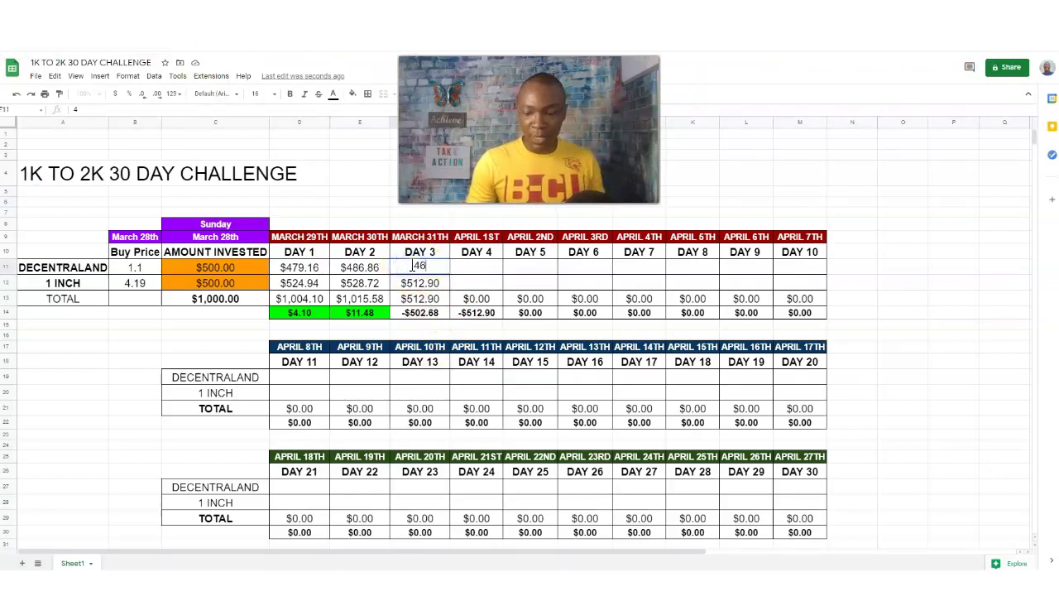
type("0.15")
key("ctrl+shift+Tab")
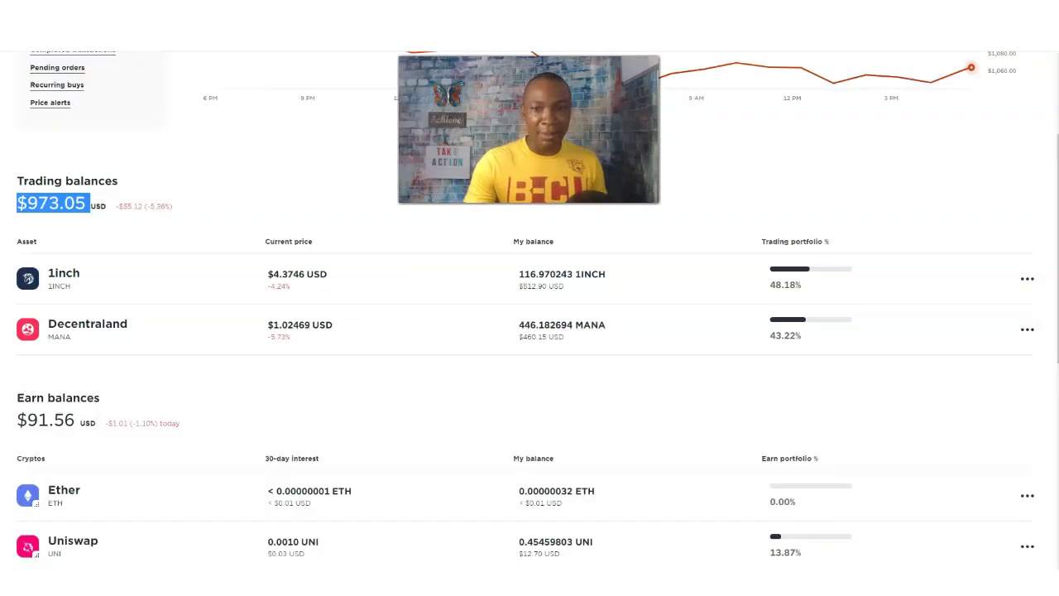
key("ctrl+Tab")
key("Return")
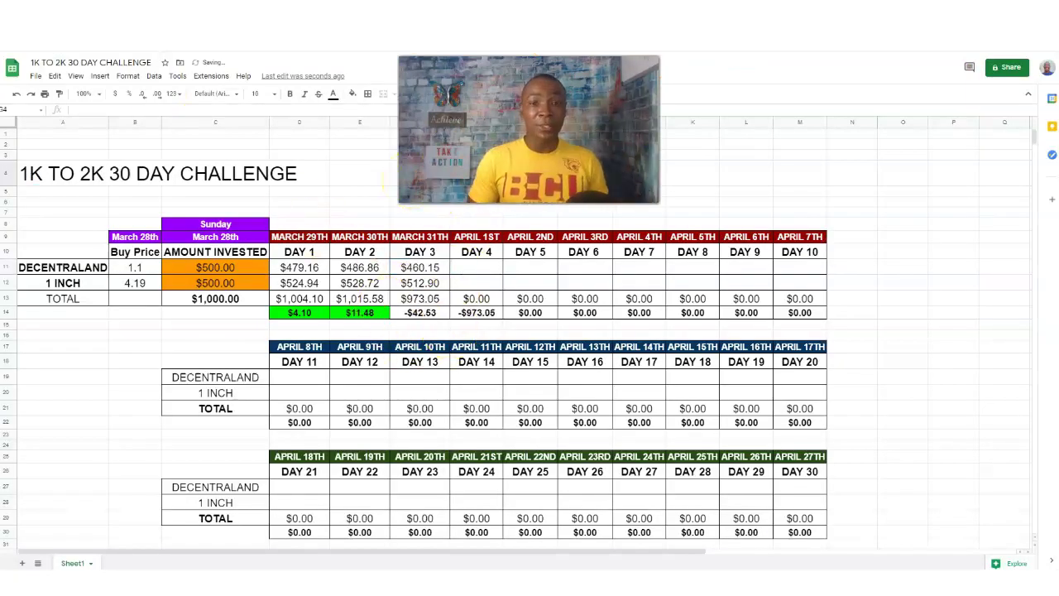
Step: Fill the Day 3 gain/loss cell below the total with red
left_click(420, 313)
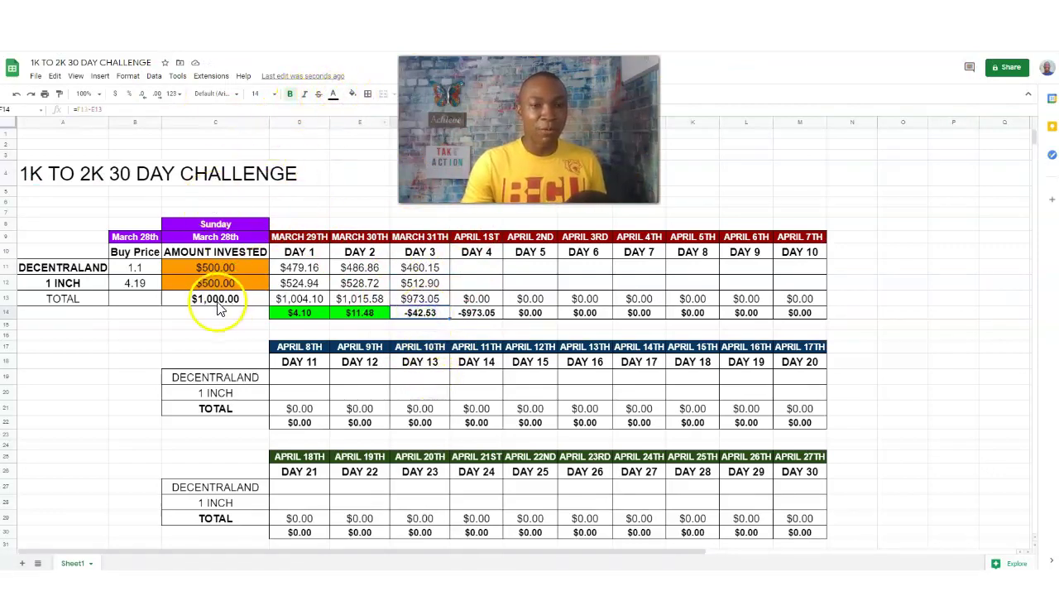
left_click(352, 94)
left_click(367, 138)
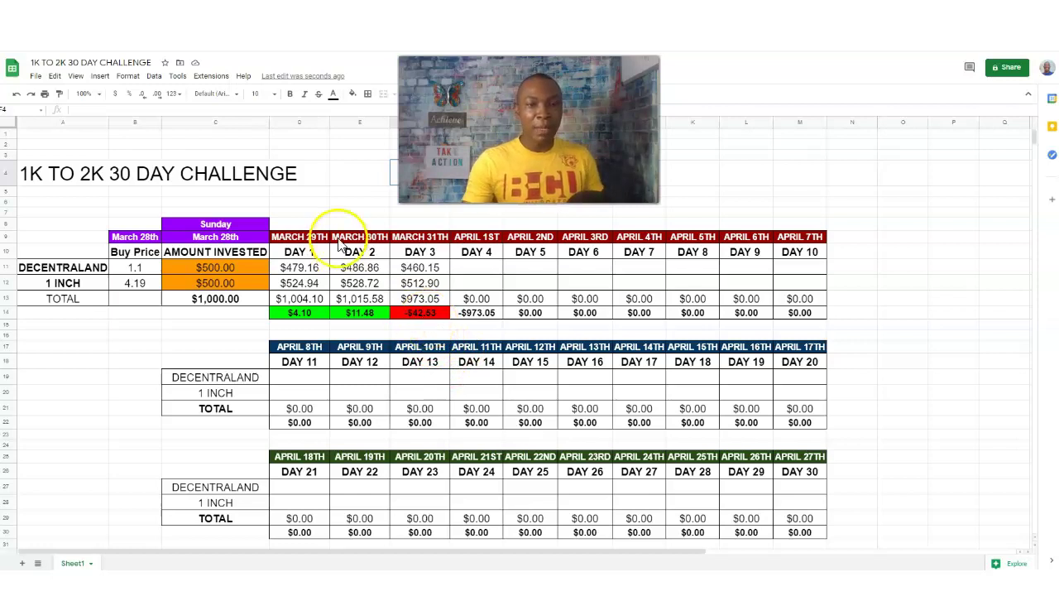
Step: Enter the weekday names Monday, Tuesday, Wednesday and Thursday above the March 29th to April 1st date headers
left_click(300, 225)
type("Monda")
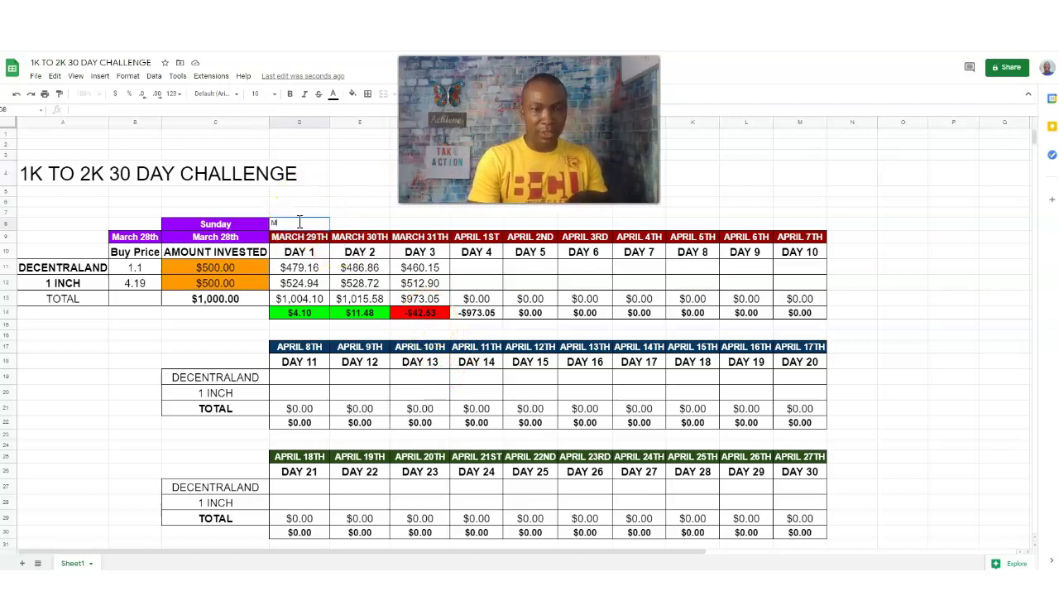
key("Tab")
type("Tuesday")
key("Tab")
type("Wednesday")
key("Tab")
type("TGhu")
key("BackSpace")
key("BackSpace")
type("hursday")
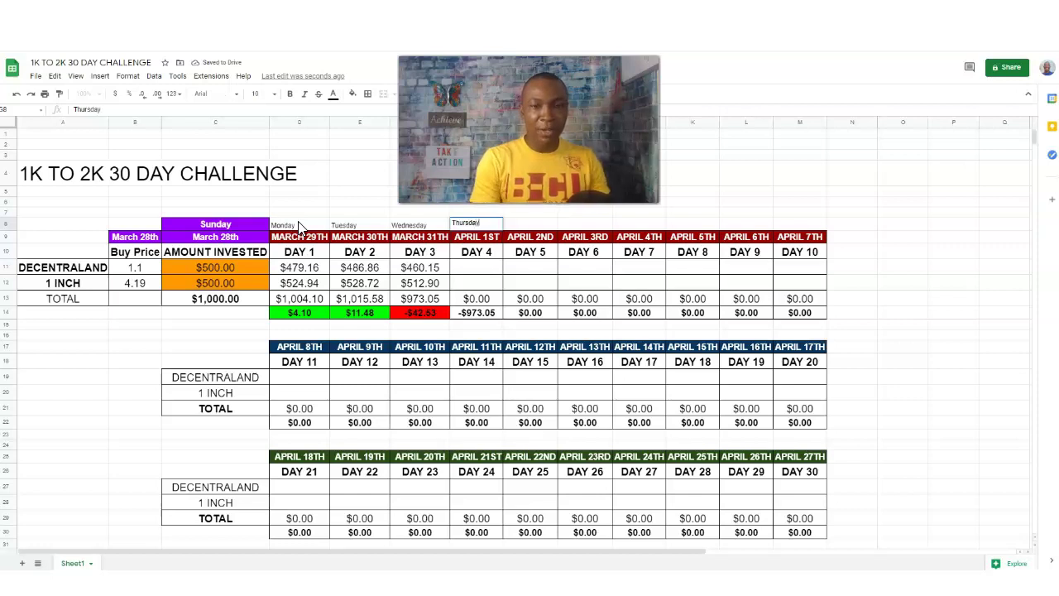
Step: Copy the March 29th header's formatting onto the Monday to Thursday cells
left_click(299, 237)
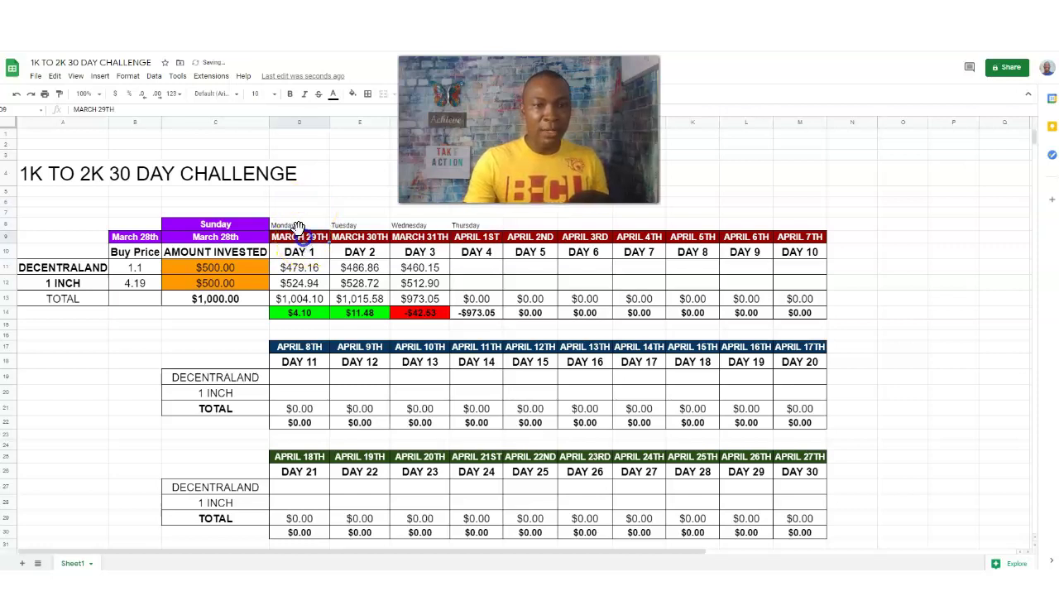
left_click(59, 94)
left_click(294, 225)
left_click_drag(295, 225, 452, 230)
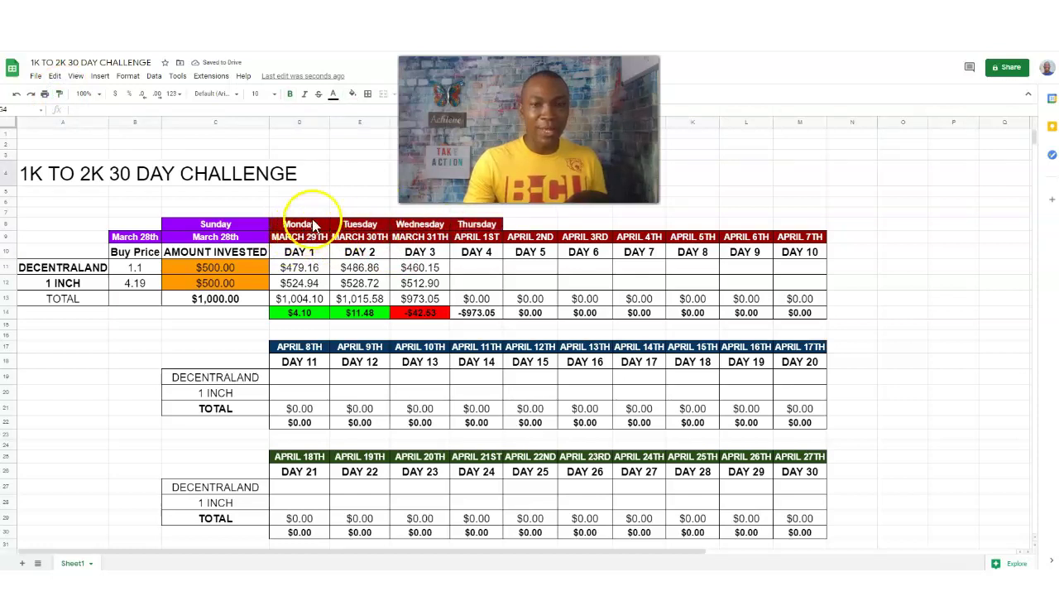
Step: Change the fill colour of the Monday to Thursday cells to dark purple
left_click_drag(305, 230, 470, 233)
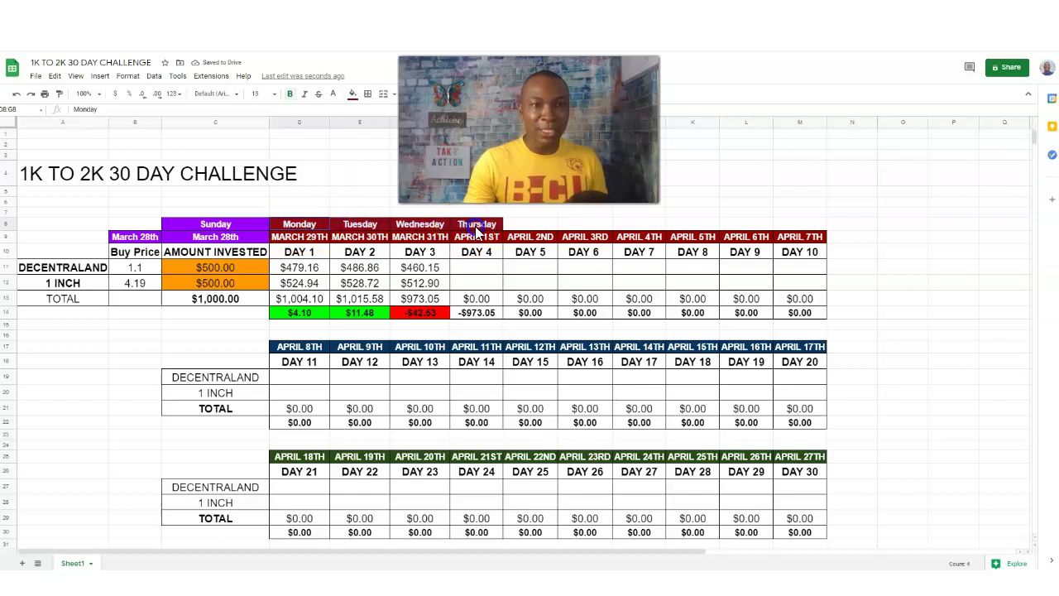
left_click(353, 93)
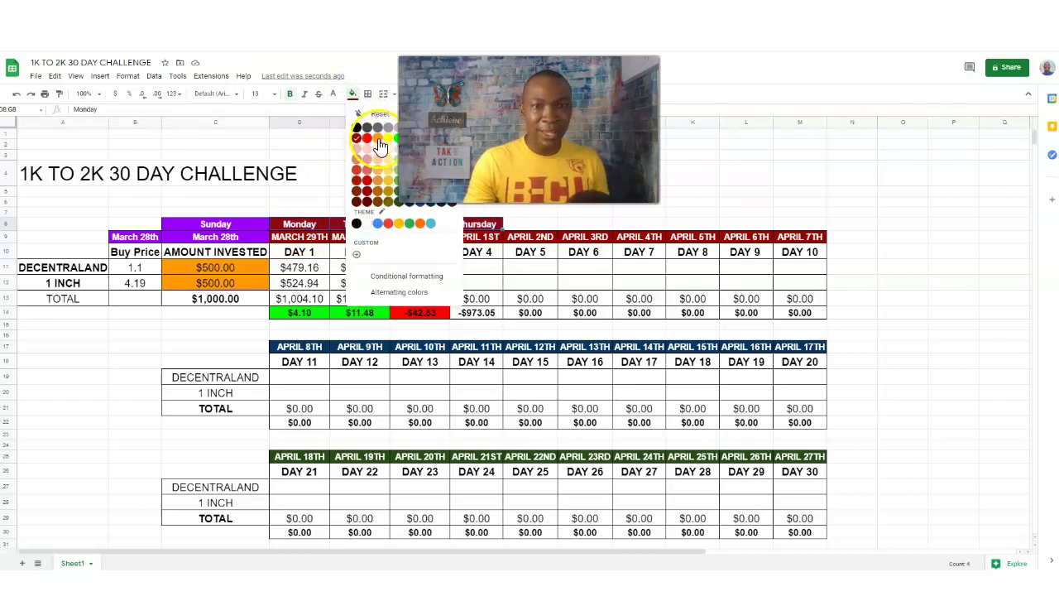
left_click(379, 139)
left_click(352, 94)
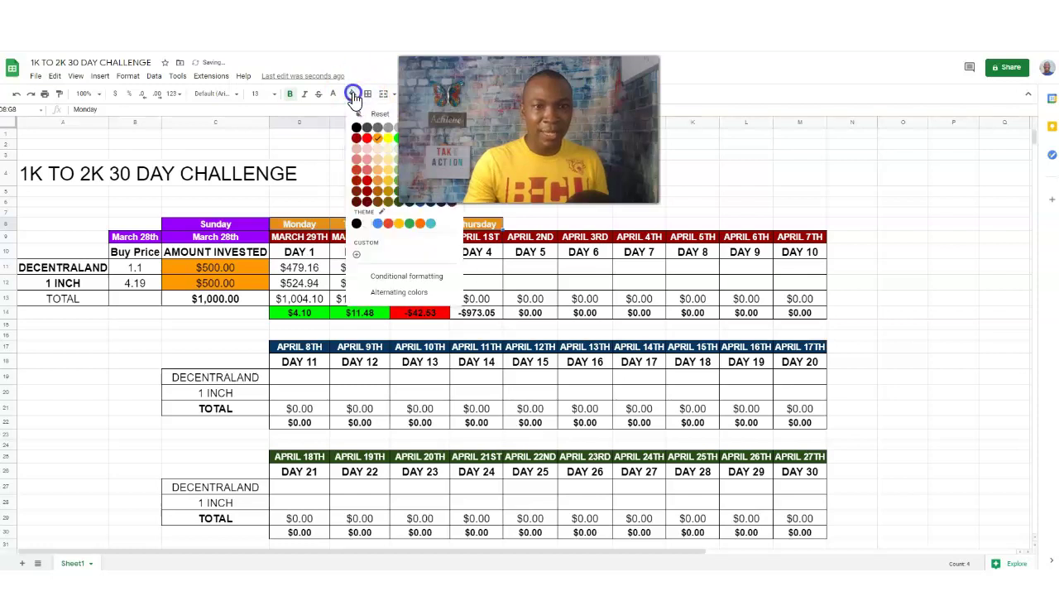
left_click(443, 204)
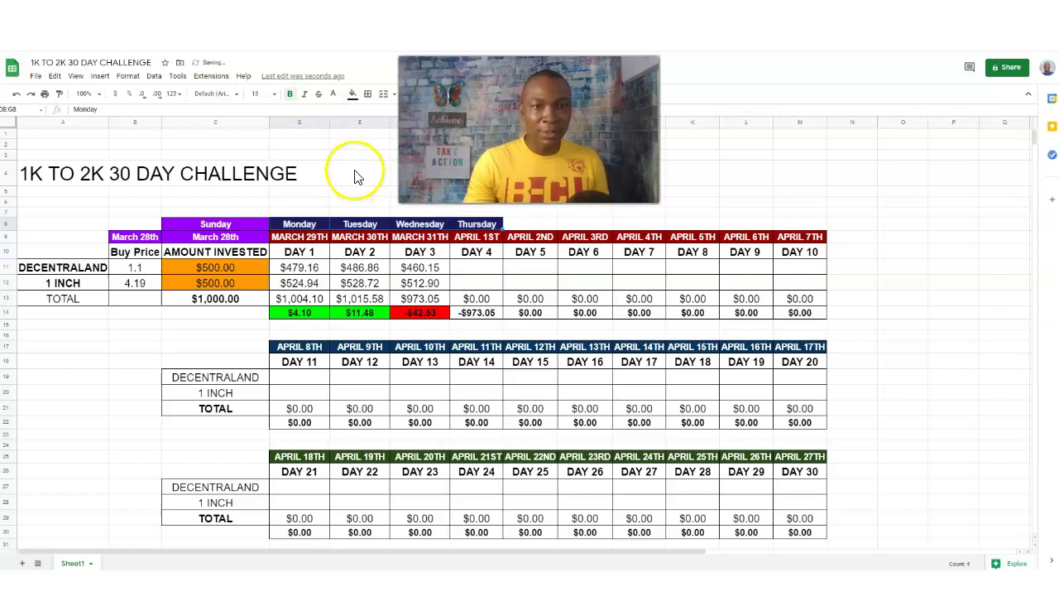
left_click(357, 171)
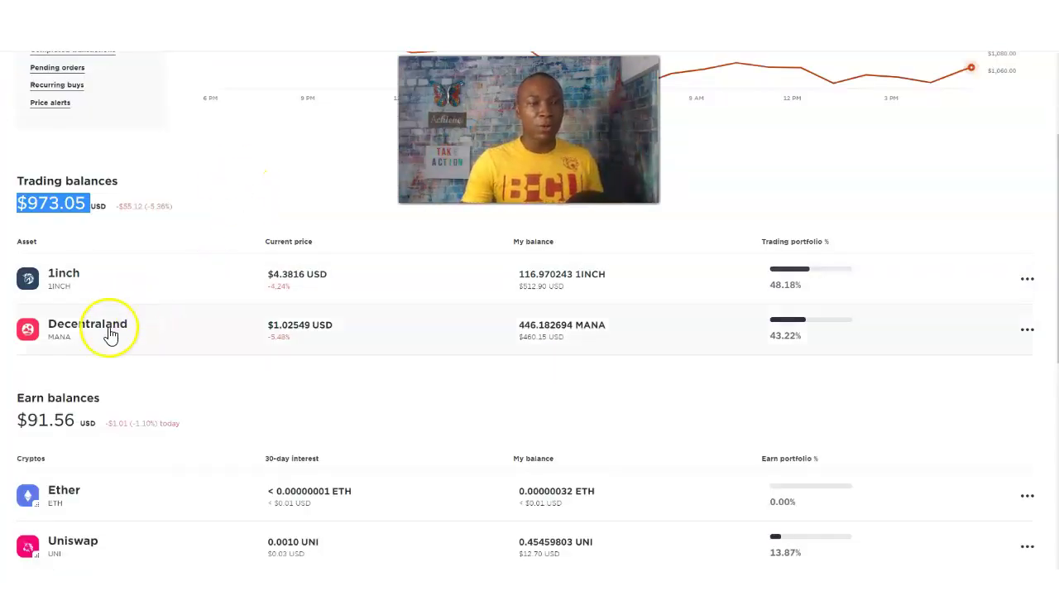
Step: Switch to the crypto portfolio and examine Decentraland's price history on the one-week chart
left_click(108, 328)
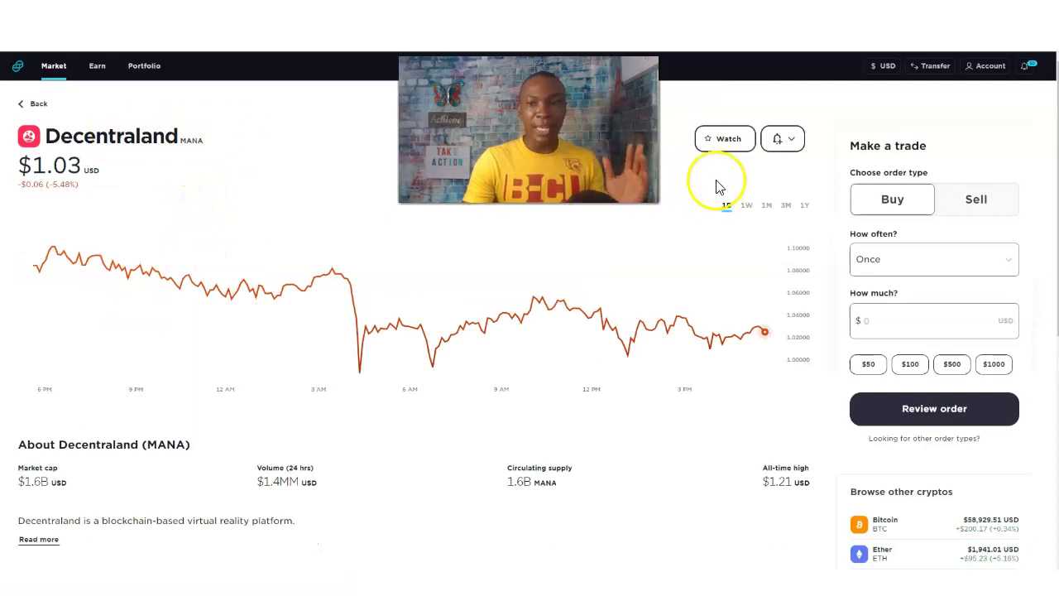
left_click(747, 206)
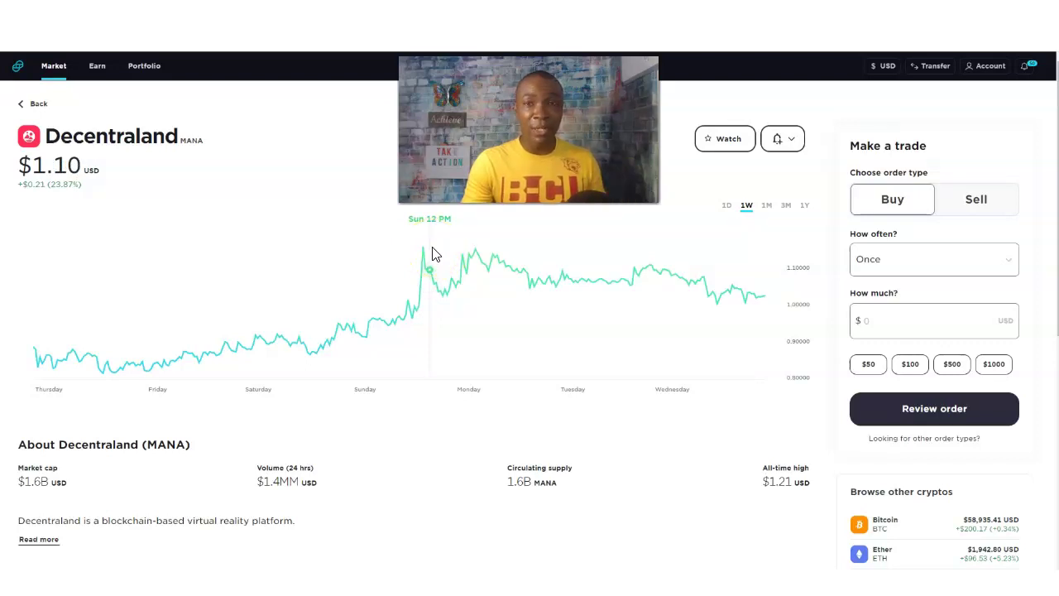
left_click(331, 475)
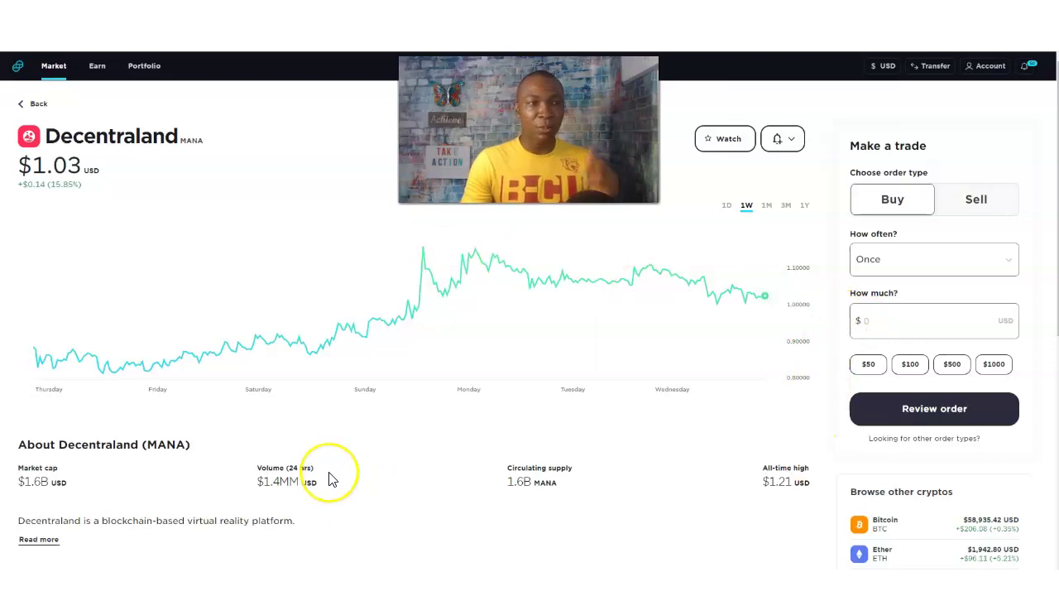
left_click(325, 473)
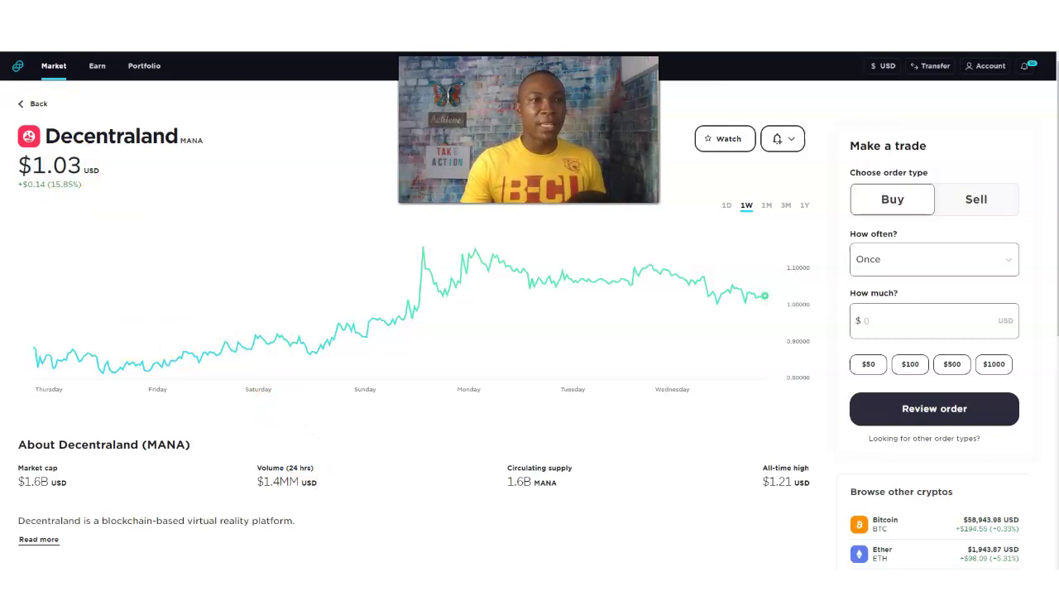
Step: Return to the portfolio and examine 1inch's price history on the one-week chart
key("alt+Left")
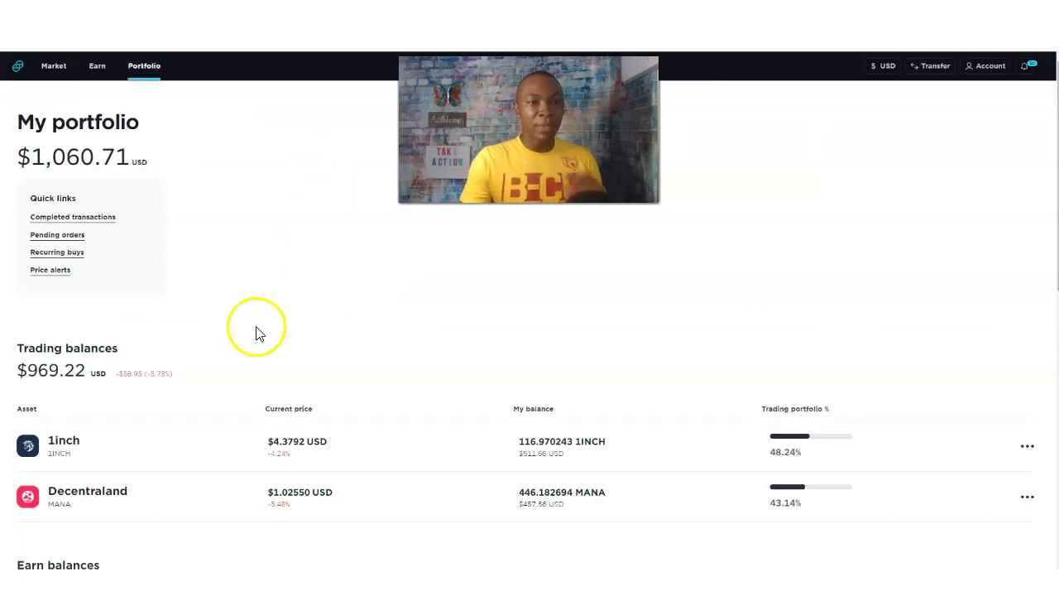
left_click(60, 447)
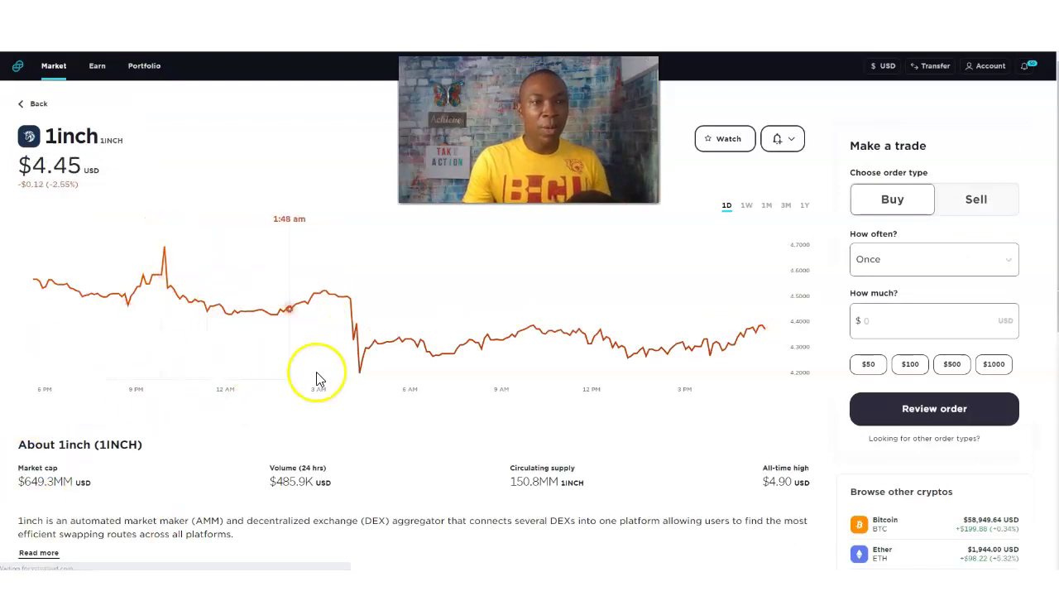
left_click(746, 205)
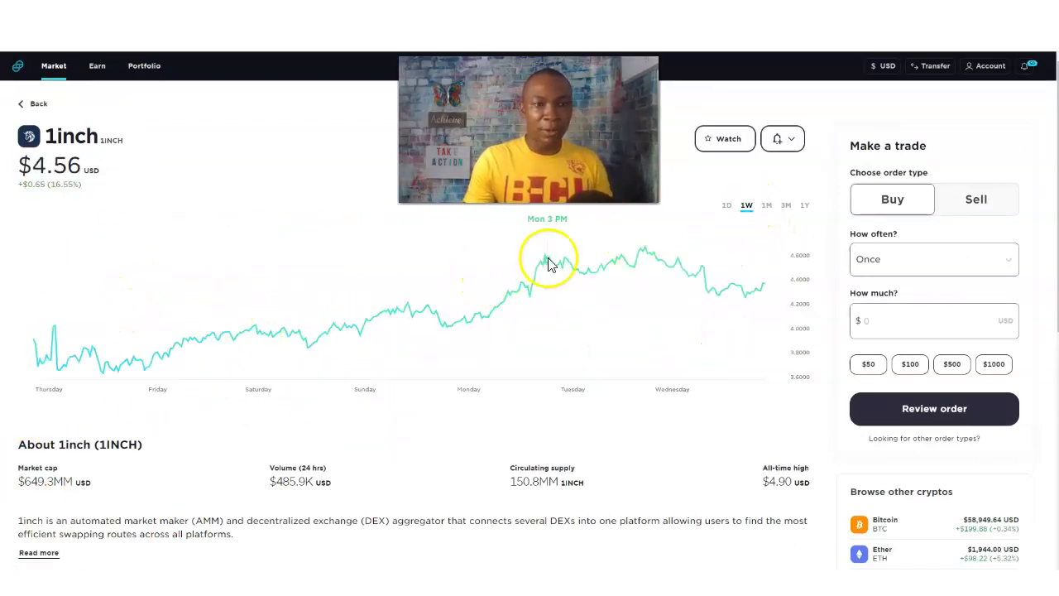